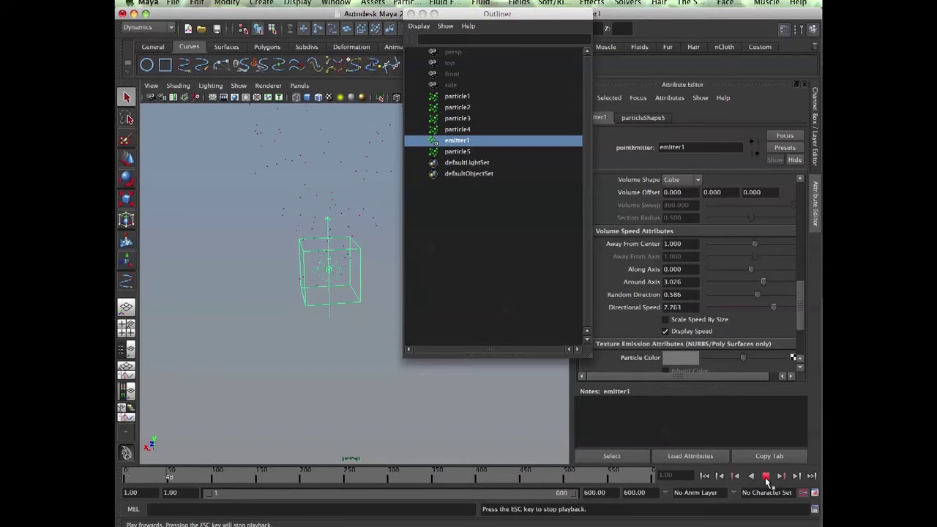
# Step: Set the emitter's Along Axis speed to 1 and play the simulation from the first frame
pyautogui.moveTo(798, 319); pyautogui.dragTo(811, 236)
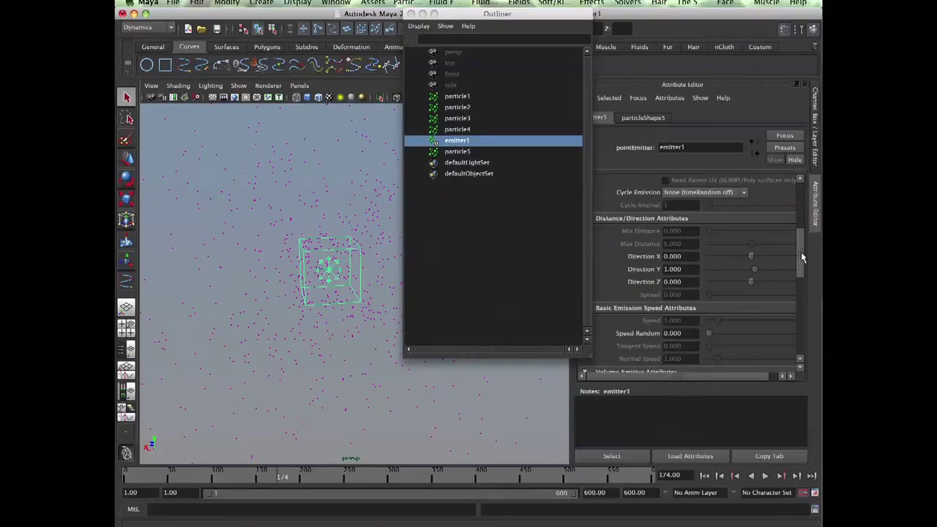
pyautogui.moveTo(801, 252); pyautogui.dragTo(798, 301)
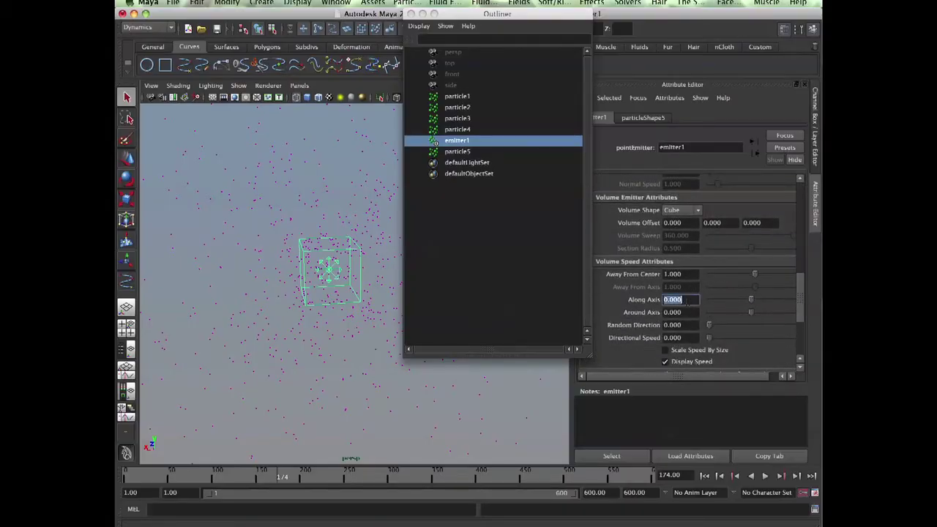
pyautogui.click(705, 475)
pyautogui.click(765, 476)
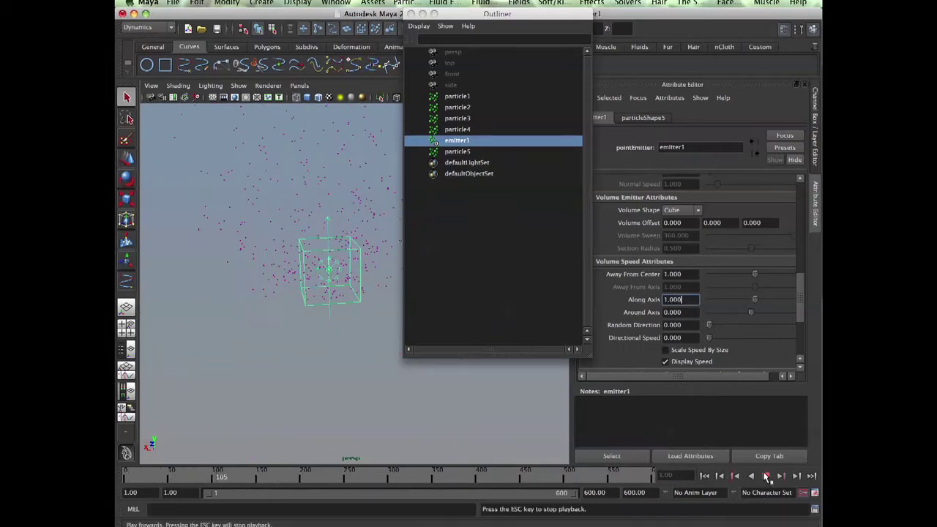
pyautogui.click(766, 475)
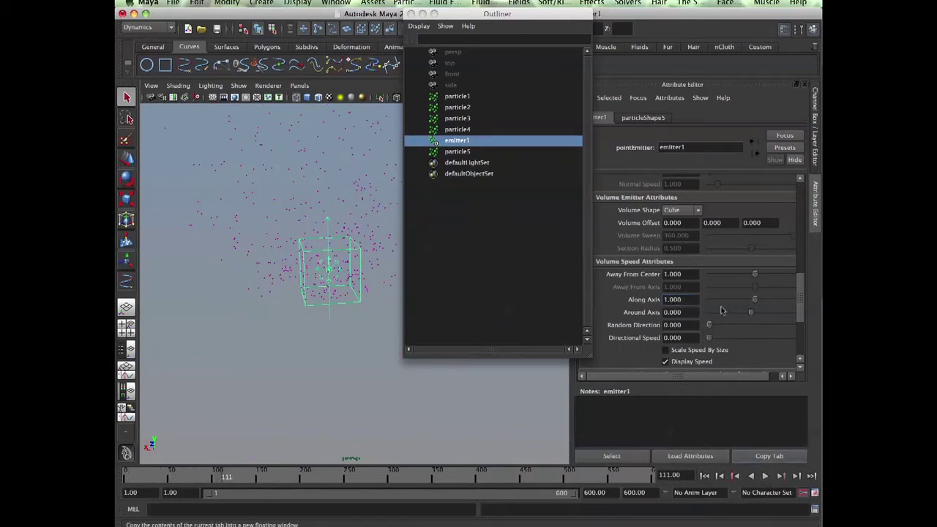
# Step: Set the emitter's Along Axis speed to 2 and play the simulation from the first frame
pyautogui.click(705, 476)
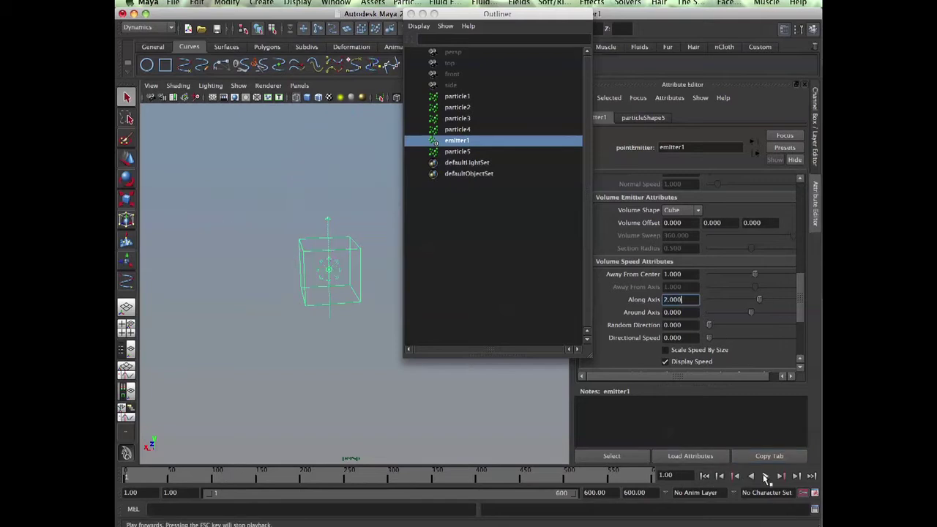
pyautogui.click(765, 475)
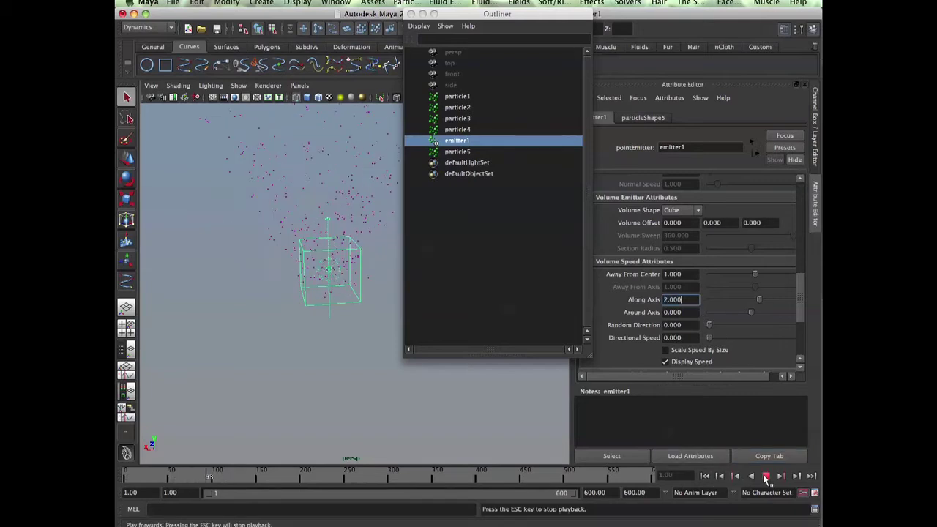
pyautogui.click(765, 475)
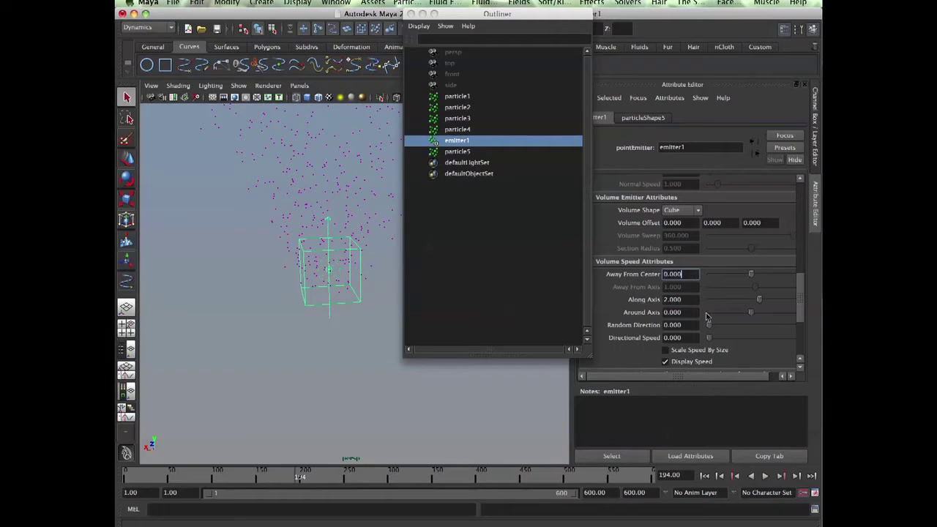
# Step: Set the emitter's Away From Center speed to 0 and play the simulation from the first frame
pyautogui.click(705, 475)
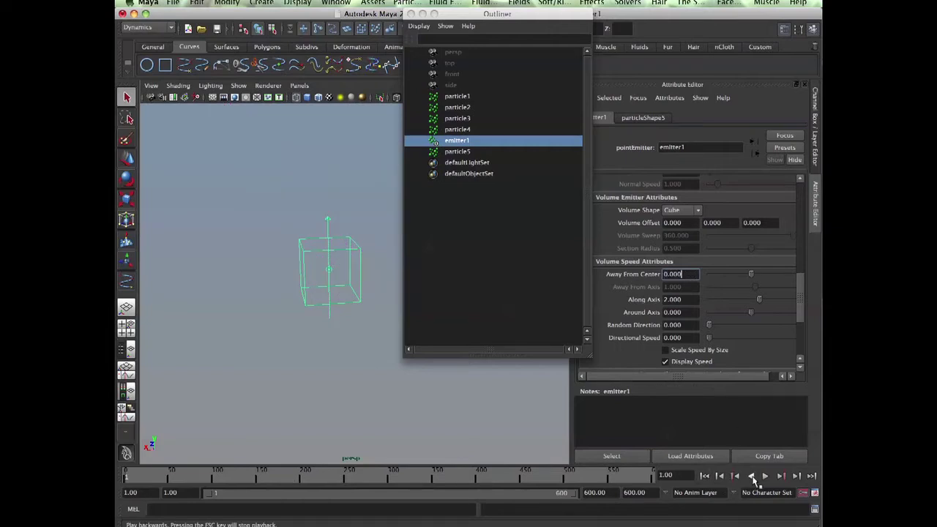
pyautogui.click(766, 475)
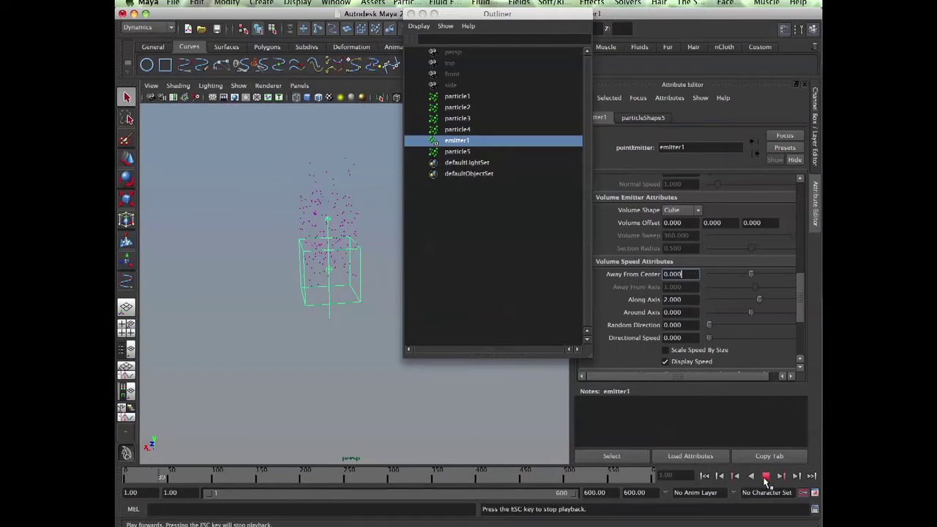
pyautogui.click(765, 475)
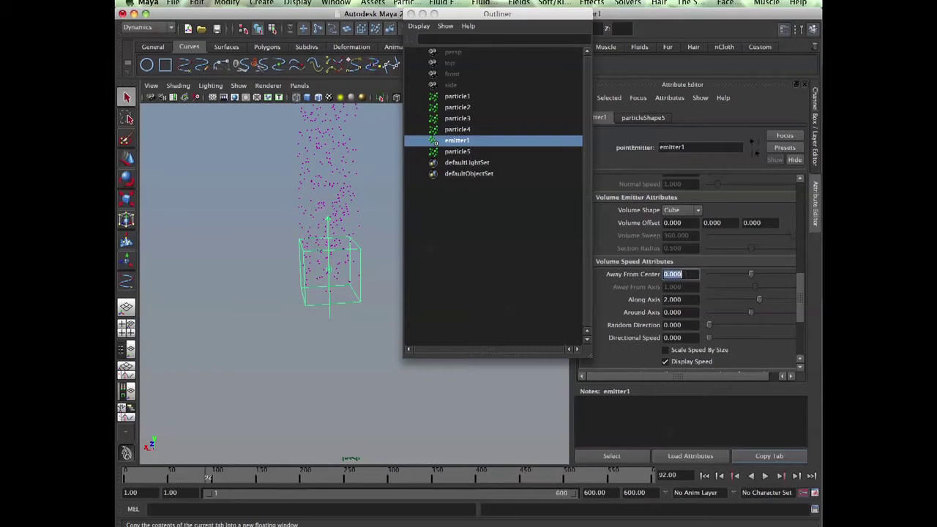
# Step: Set the emitter's Away From Center speed to 0.2 and replay the simulation from the first frame
pyautogui.press('Return')
pyautogui.click(705, 477)
pyautogui.click(763, 477)
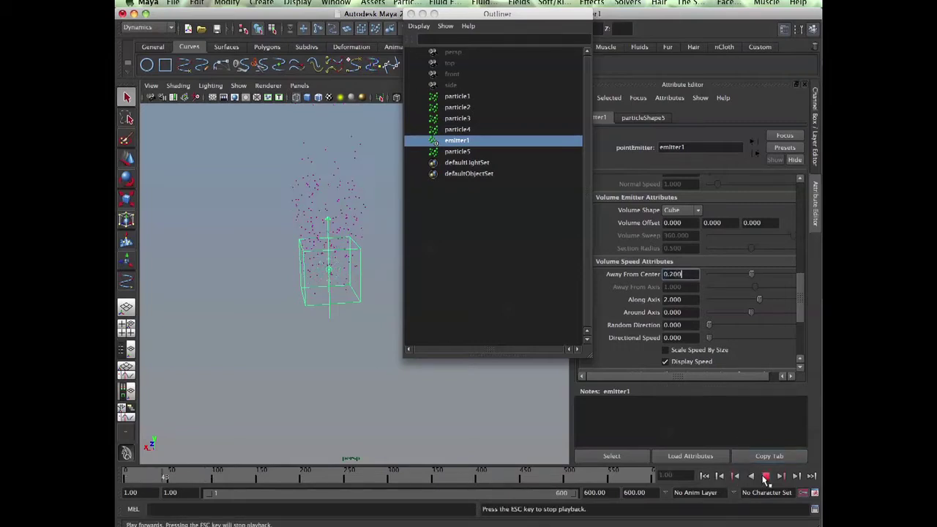
pyautogui.click(763, 476)
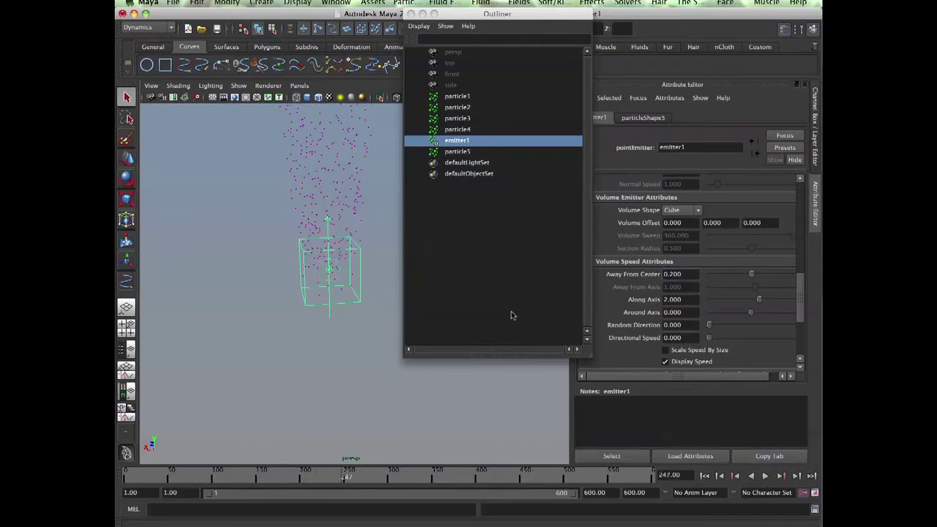
# Step: Move the Outliner clear of the emitter and replay the particle stream from the first frame to examine its shape
pyautogui.keyDown('alt'); pyautogui.moveTo(387, 232); pyautogui.dragTo(293, 274); pyautogui.keyUp('alt')
pyautogui.keyDown('alt'); pyautogui.moveTo(293, 274); pyautogui.dragTo(281, 288, button='middle'); pyautogui.keyUp('alt')
pyautogui.moveTo(496, 22); pyautogui.dragTo(527, 169)
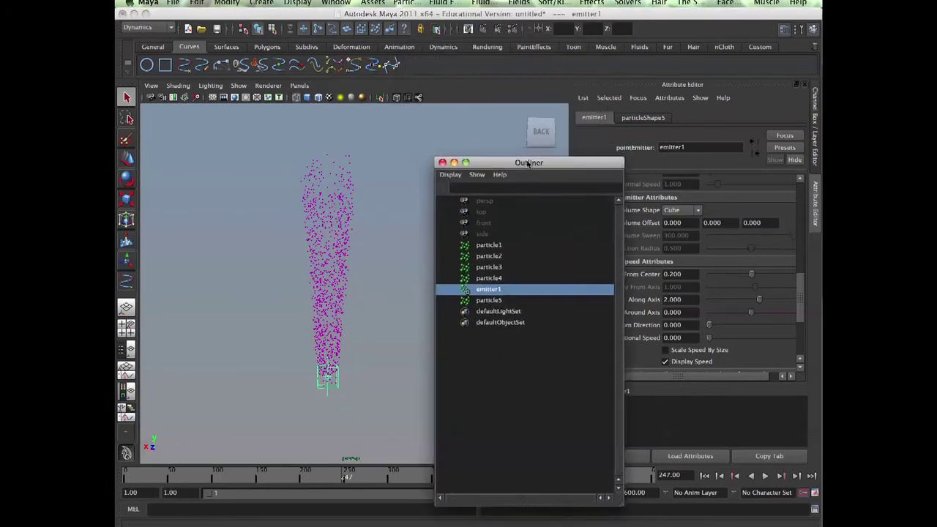
pyautogui.click(705, 476)
pyautogui.click(764, 476)
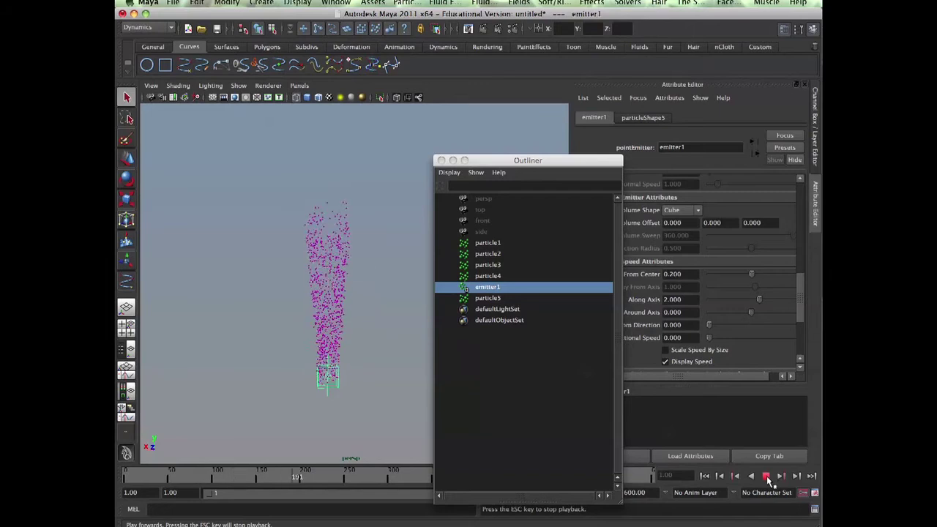
pyautogui.click(766, 476)
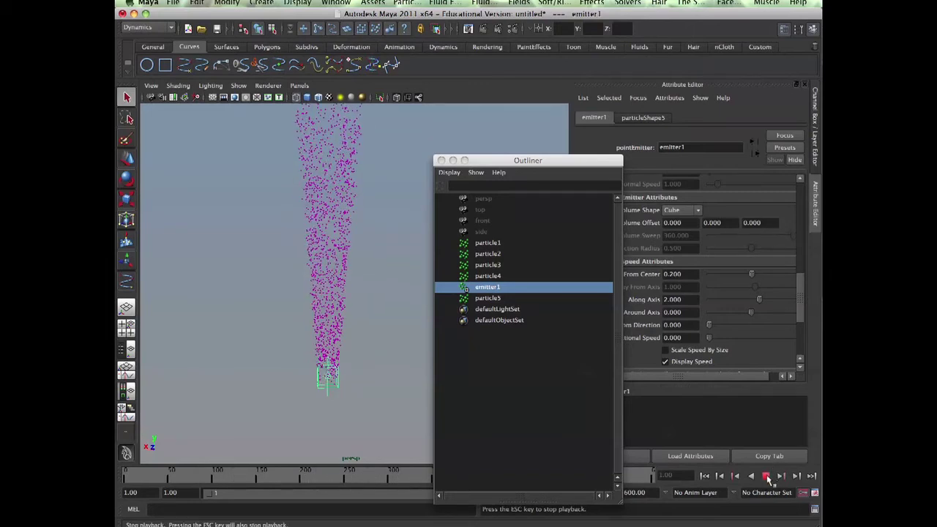
pyautogui.click(704, 476)
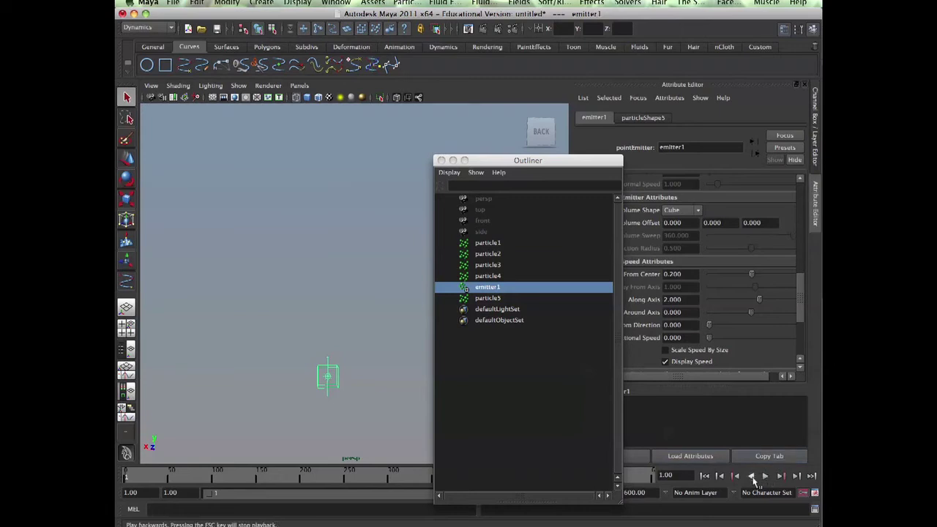
pyautogui.click(765, 475)
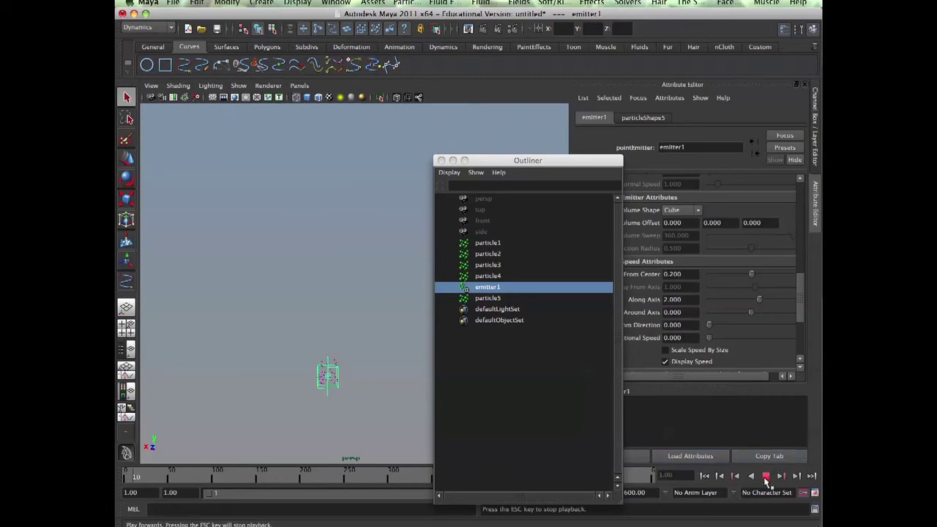
# Step: Delete particle1 through particle4 and show the shape attributes of particle5
pyautogui.click(314, 291)
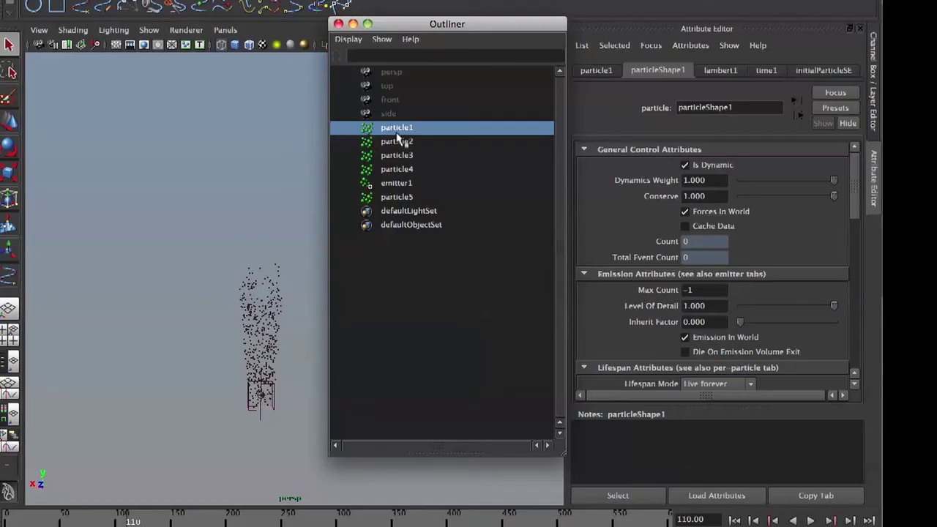
pyautogui.keyDown('shift'); pyautogui.click(394, 170); pyautogui.keyUp('shift')
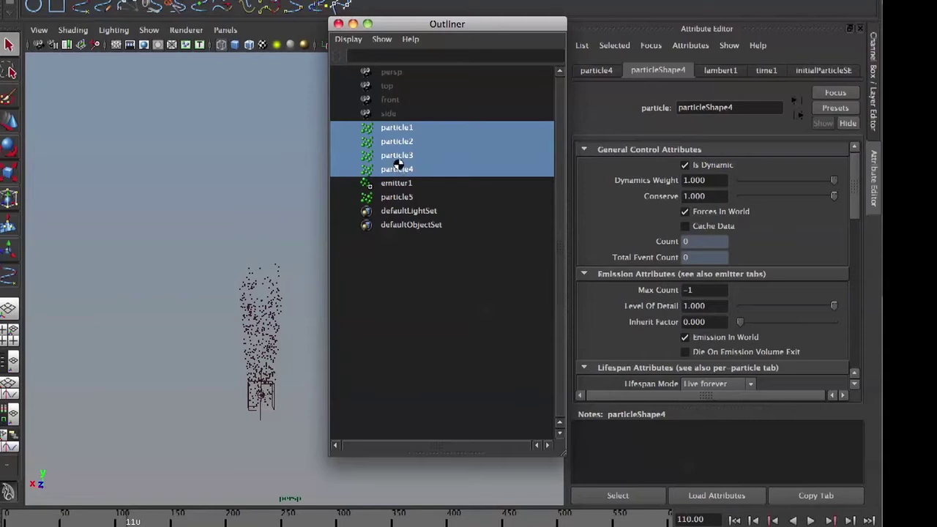
pyautogui.press('Delete')
pyautogui.click(493, 141)
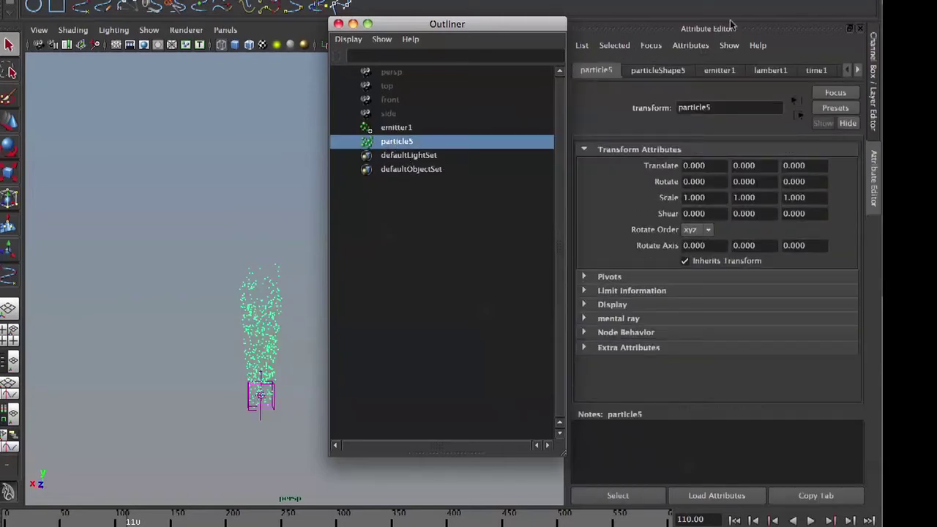
pyautogui.click(641, 71)
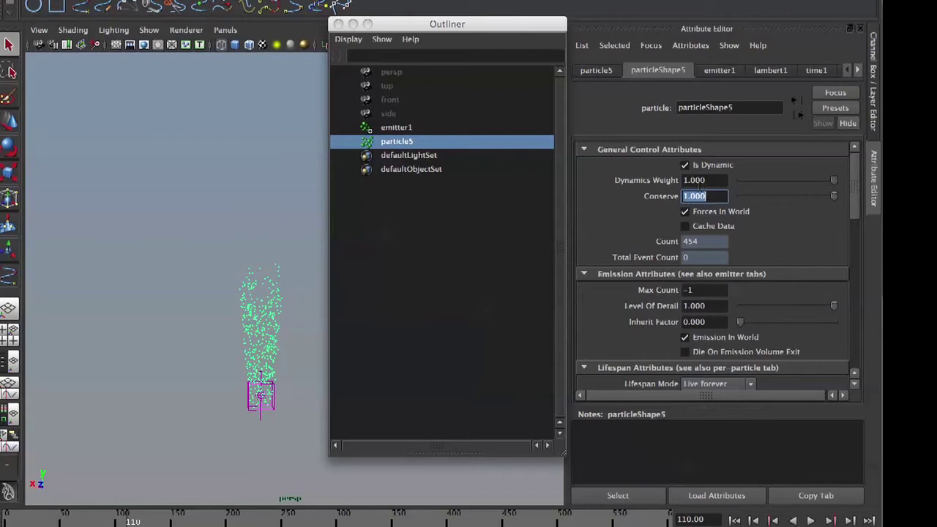
# Step: Set the Max Count of particle5 to 110 and play the simulation from the first frame
pyautogui.click(735, 521)
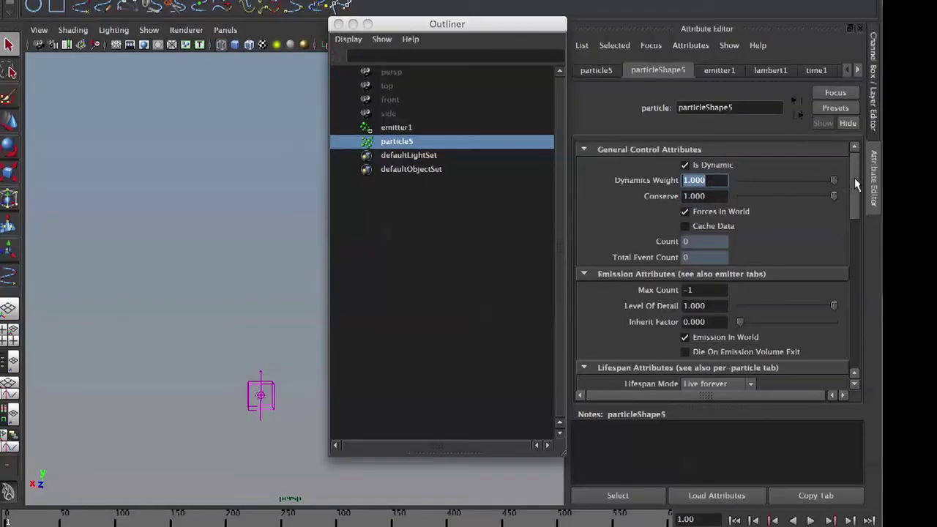
pyautogui.moveTo(855, 179)
pyautogui.mouseDown()
pyautogui.moveTo(855, 189)
pyautogui.moveTo(855, 169)
pyautogui.moveTo(855, 192)
pyautogui.mouseUp()
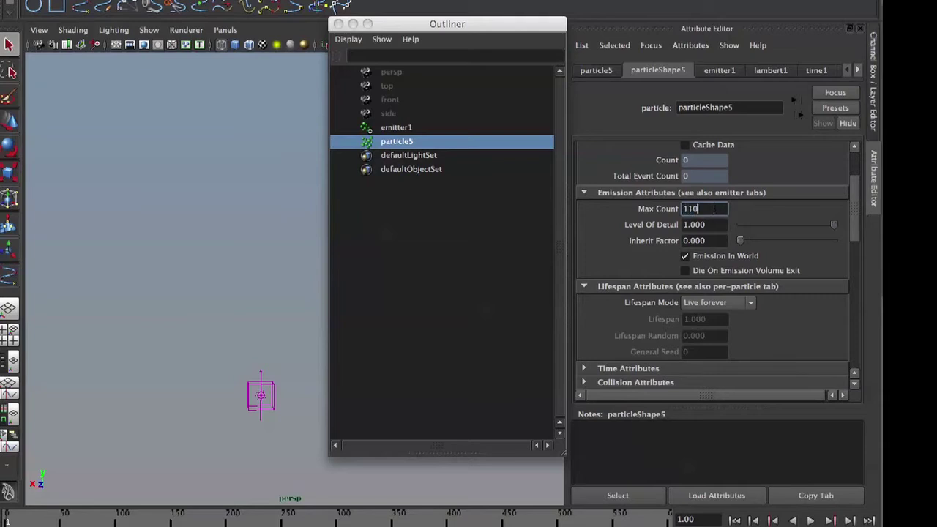
pyautogui.click(809, 520)
# Step: Check the Lifespan Mode choices for particle5 and play the simulation with the particles set to Live forever
pyautogui.moveTo(857, 209); pyautogui.dragTo(855, 236)
pyautogui.click(747, 235)
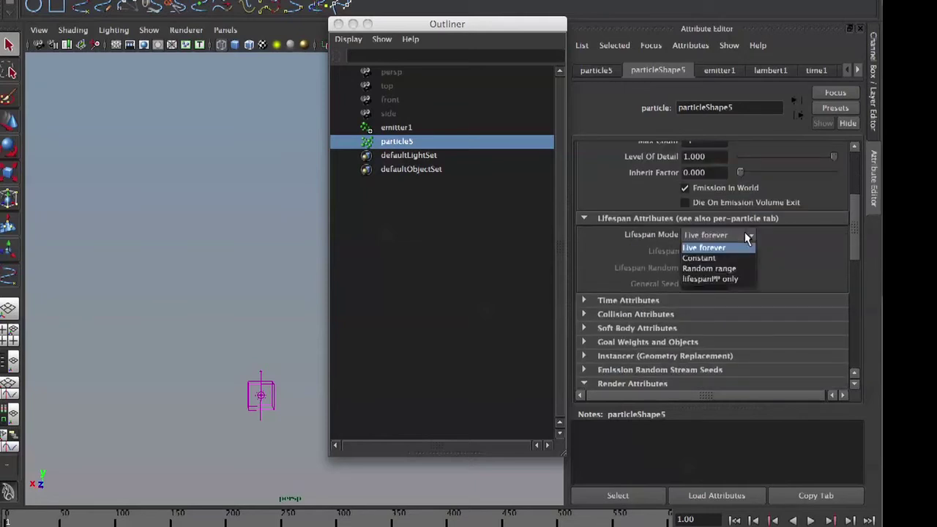
pyautogui.click(810, 261)
pyautogui.click(810, 521)
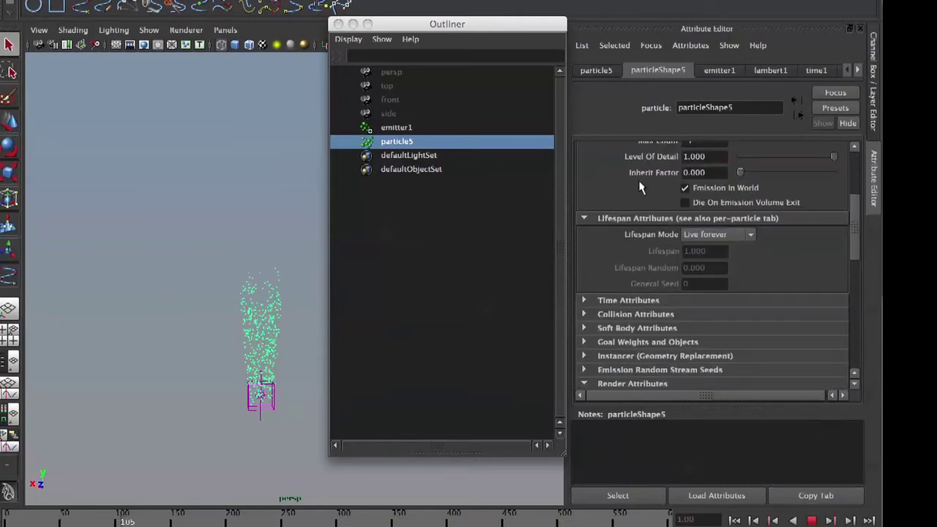
pyautogui.click(811, 521)
pyautogui.keyDown('alt'); pyautogui.moveTo(200, 343); pyautogui.dragTo(177, 355); pyautogui.keyUp('alt')
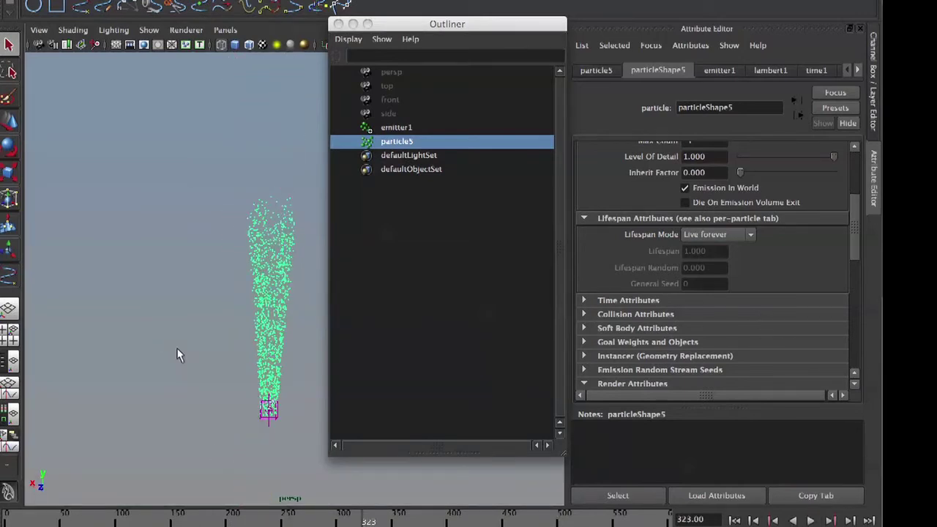
pyautogui.click(811, 520)
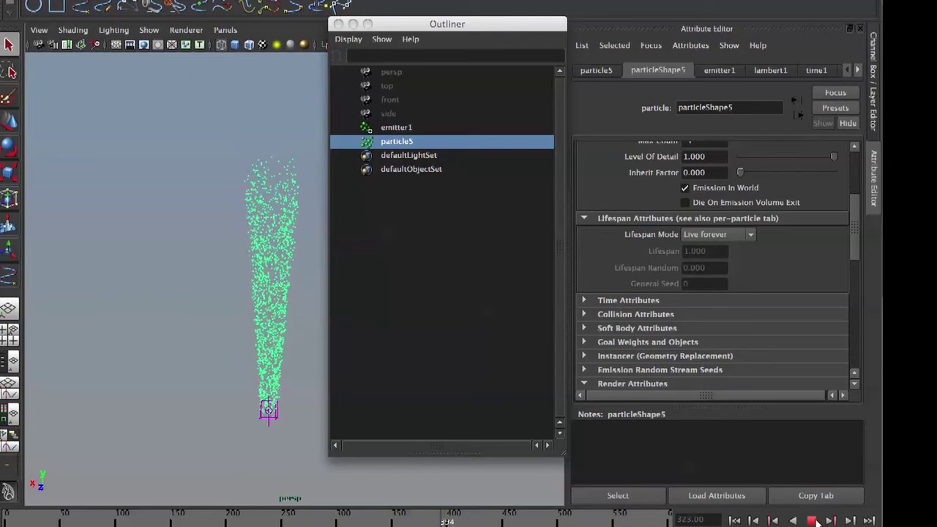
pyautogui.click(812, 521)
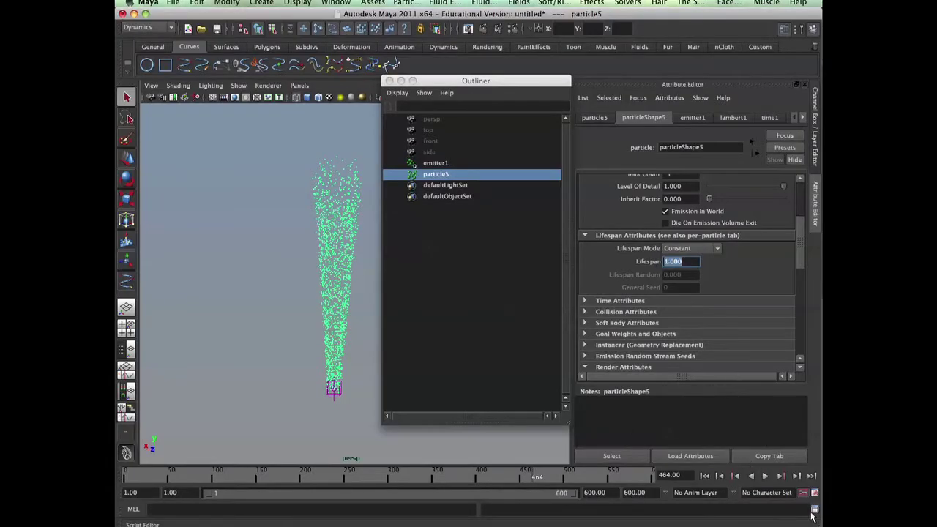
# Step: Test a Constant lifespan on particle5 in playback, and switch it to Random range with Lifespan 4 and Lifespan Random 8
pyautogui.click(703, 475)
pyautogui.click(765, 476)
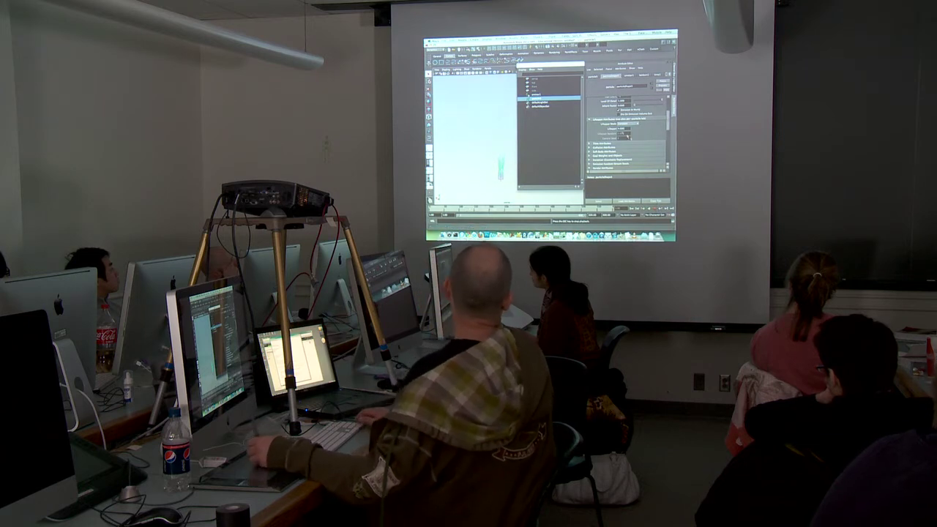
pyautogui.click(627, 124)
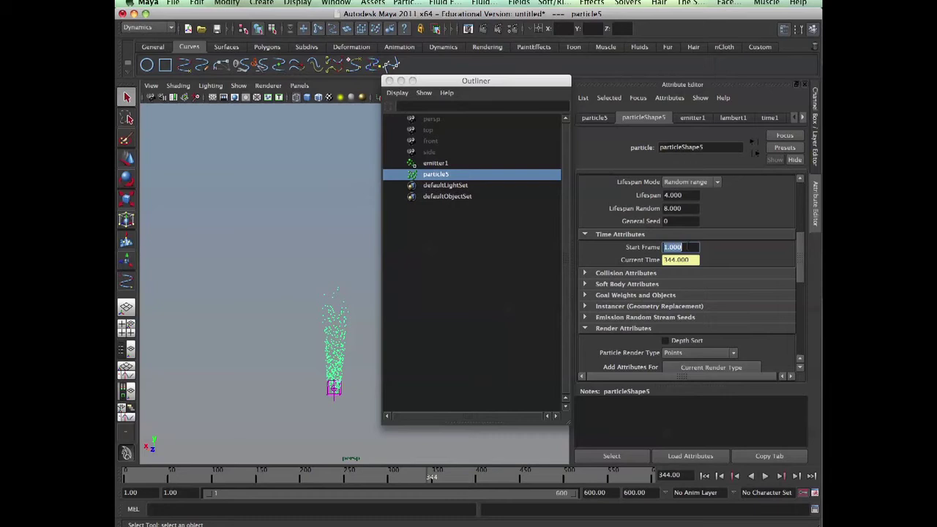
# Step: Set the Start Frame of particle5 to 100 and play the simulation from the first frame
pyautogui.click(704, 475)
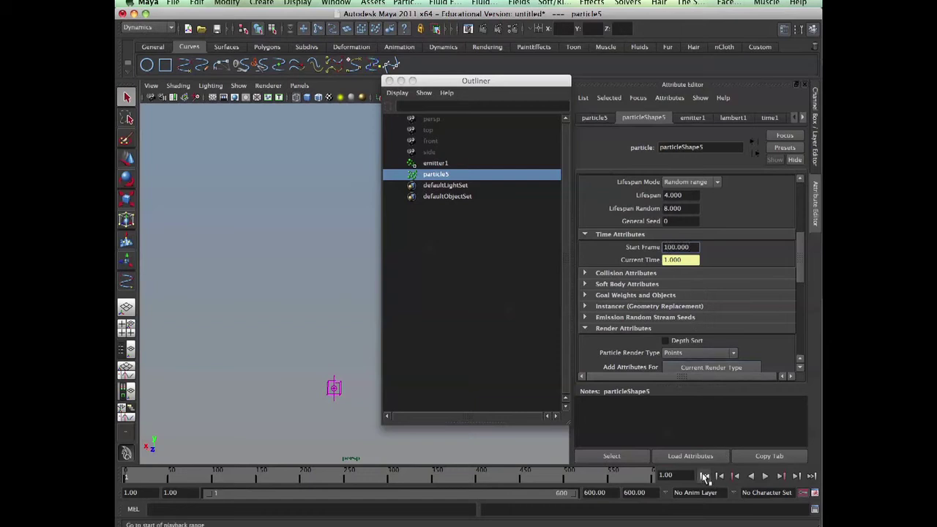
pyautogui.click(766, 476)
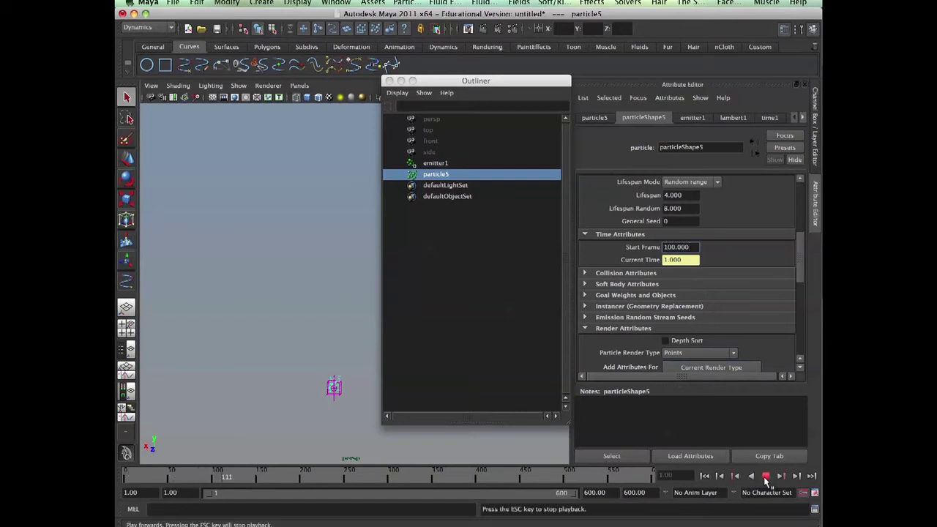
pyautogui.click(766, 475)
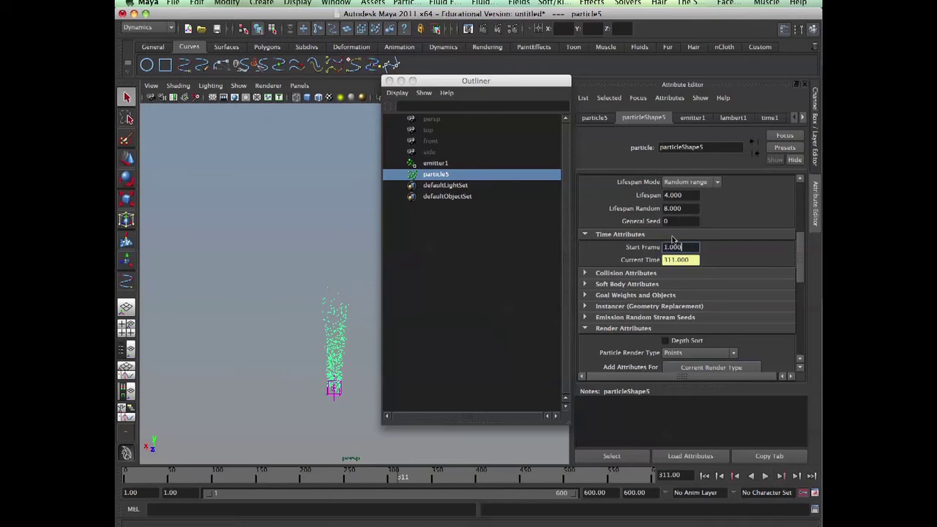
# Step: Set the Start Frame of particle5 back to 1 and return the timeline to the first frame
pyautogui.scroll(2, 801, 266)
pyautogui.scroll(-4, 748, 265)
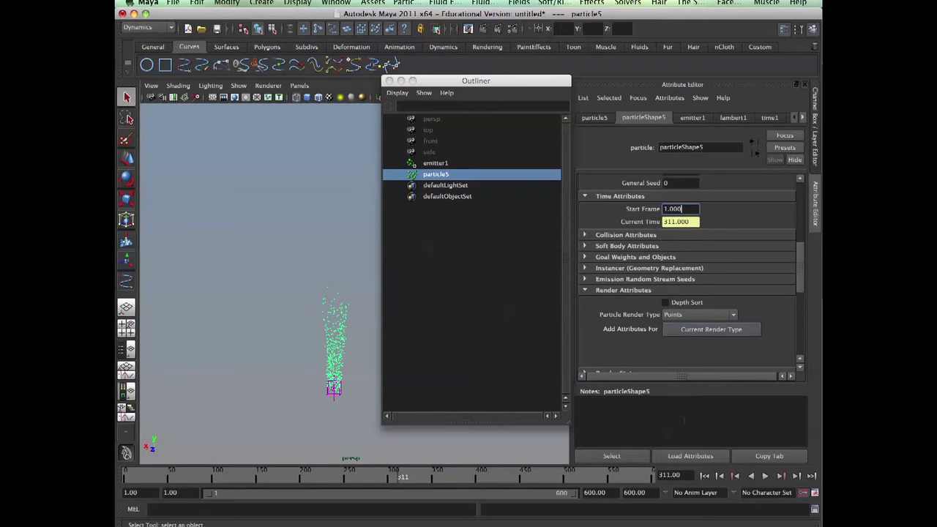
pyautogui.click(704, 476)
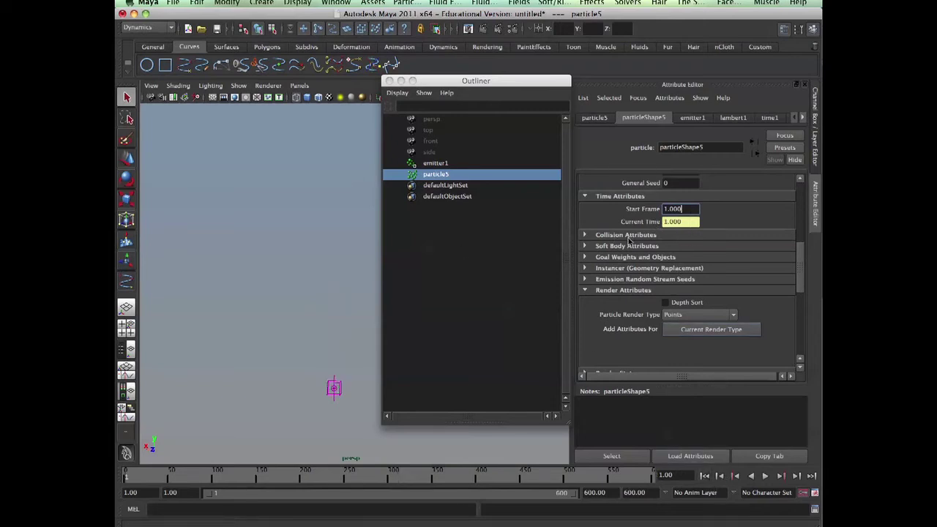
# Step: Look through the Collision, Soft Body, Goal Weights and Objects, and Instancer attribute sections of particleShape5
pyautogui.click(627, 235)
pyautogui.click(668, 264)
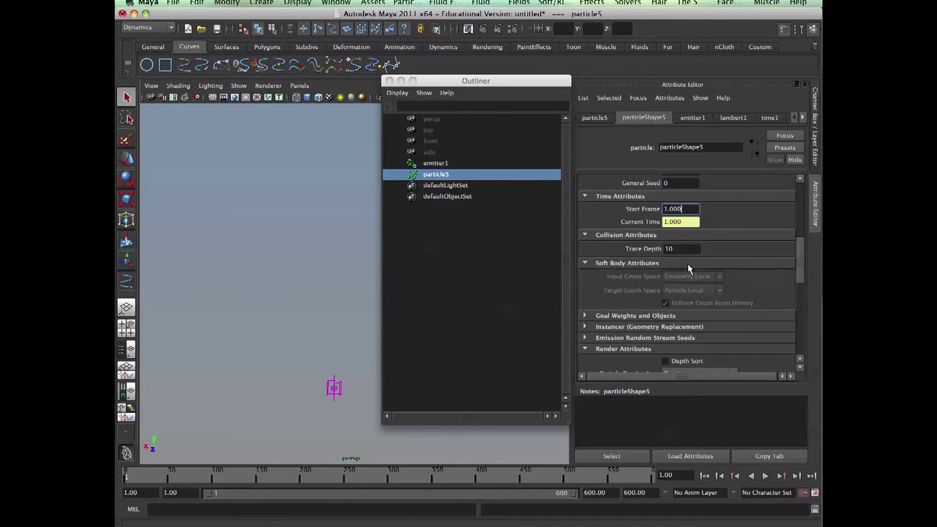
pyautogui.click(689, 259)
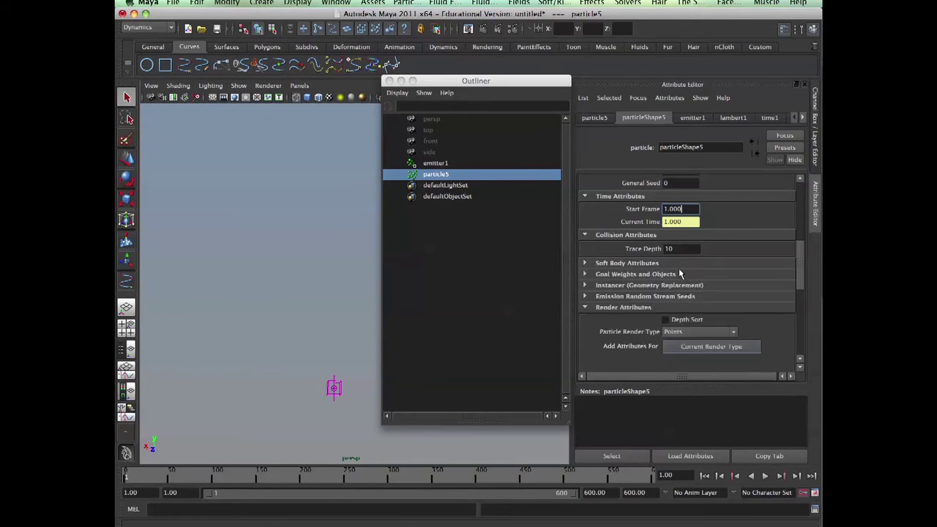
pyautogui.click(681, 276)
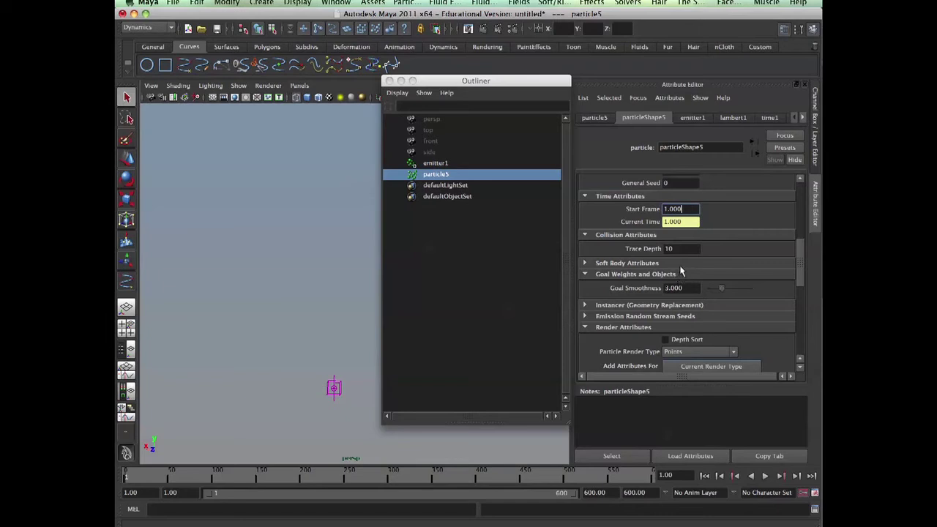
pyautogui.click(643, 274)
pyautogui.scroll(-2, 799, 278)
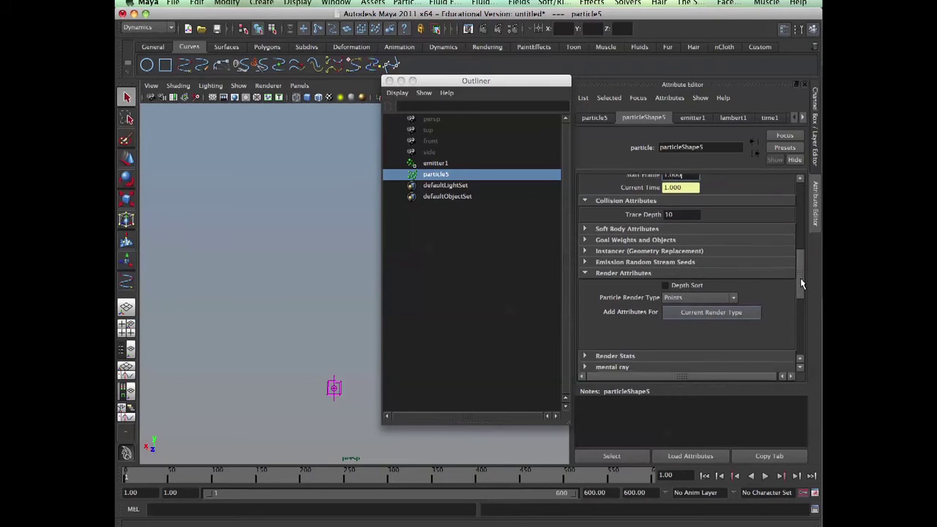
pyautogui.click(645, 256)
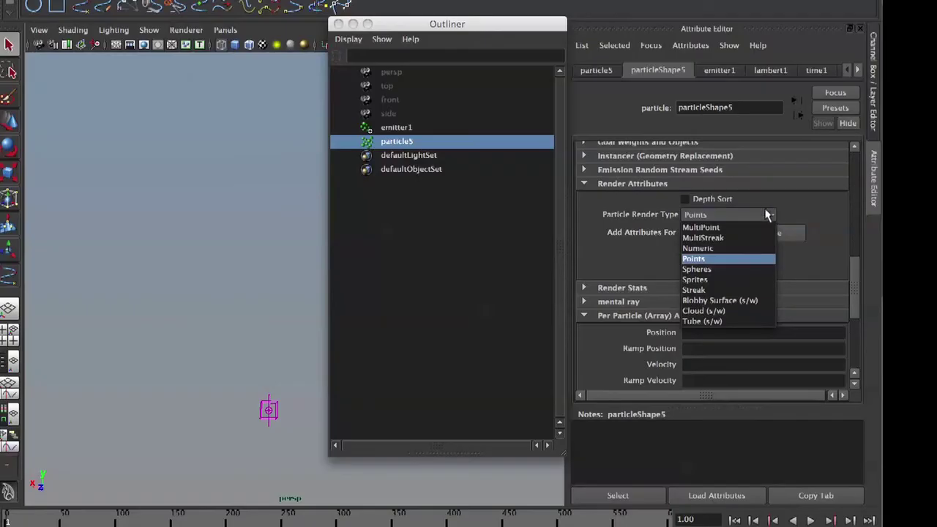
# Step: Check the Particle Render Type choices and play the simulation with the particles rendered as Points
pyautogui.click(820, 221)
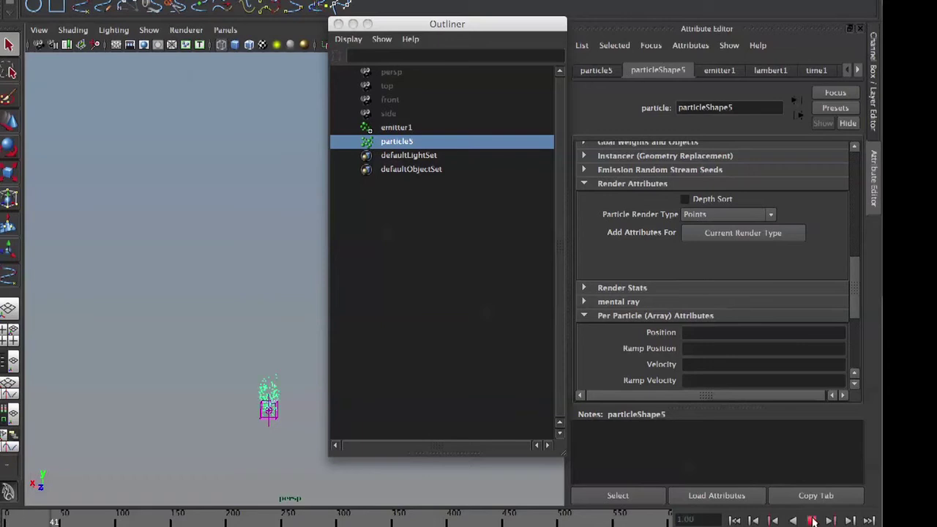
pyautogui.click(812, 520)
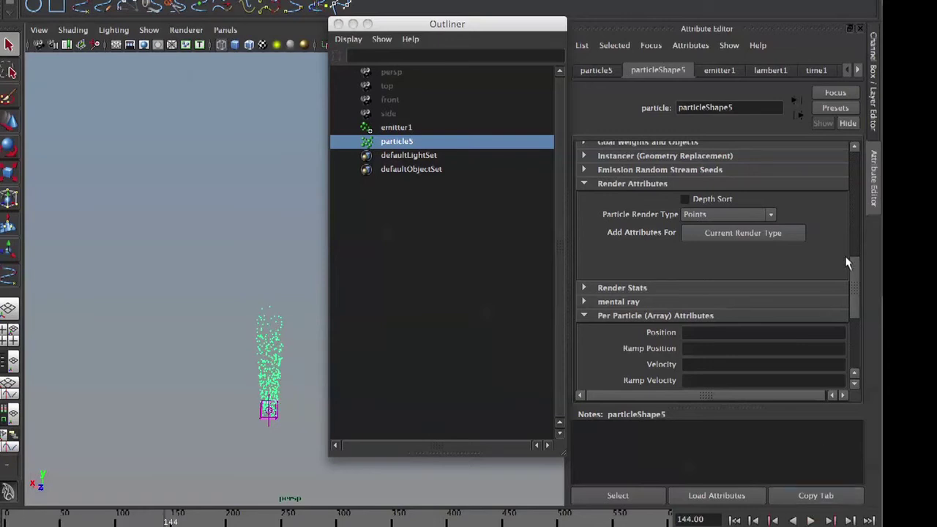
# Step: Enter a Lifespan of 12 for particleShape5 and switch its Lifespan Mode to Live forever
pyautogui.moveTo(847, 262); pyautogui.dragTo(853, 154)
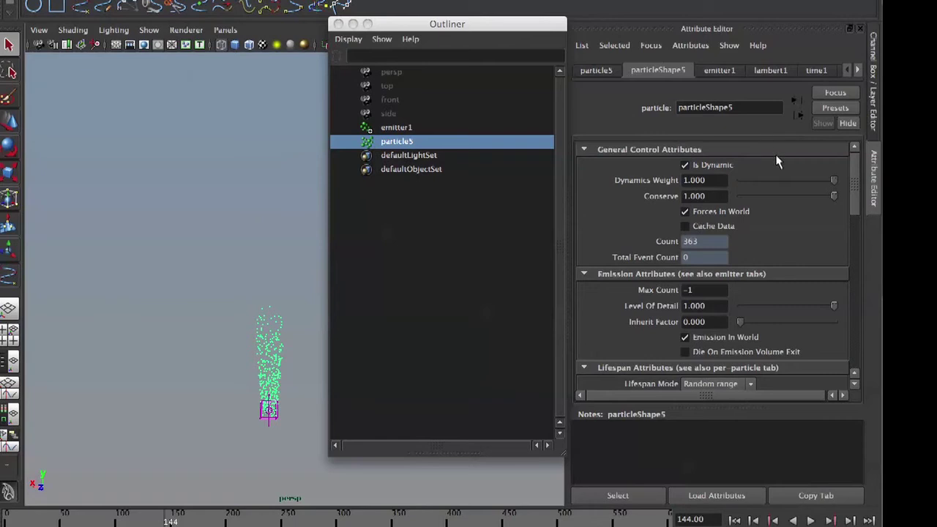
pyautogui.scroll(-5, 852, 232)
pyautogui.click(721, 278)
pyautogui.click(811, 304)
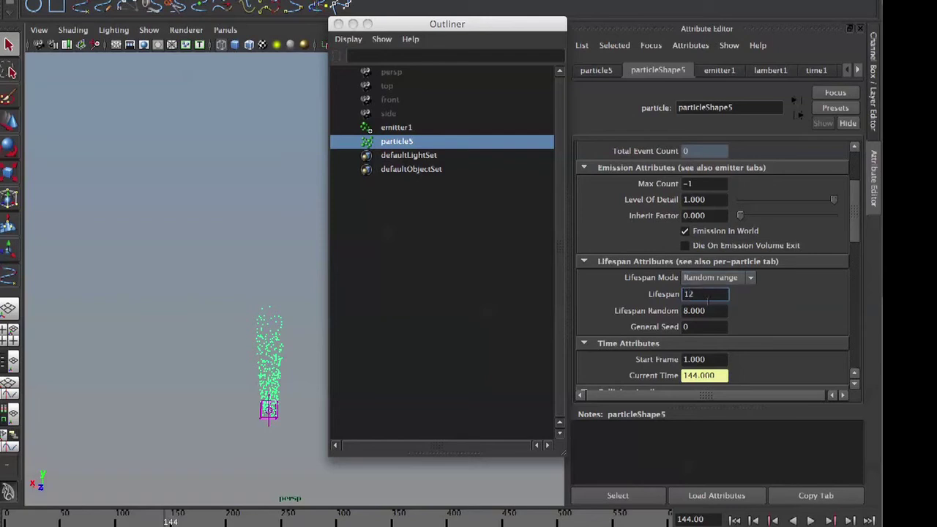
pyautogui.write('12')
pyautogui.click(709, 278)
pyautogui.click(706, 279)
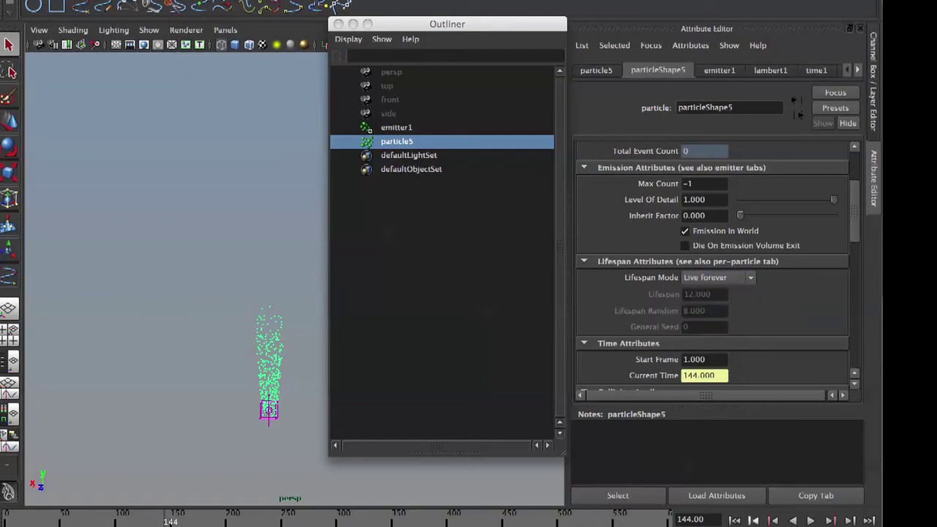
# Step: Play the Live forever particle simulation from the first frame and stop it once a tall column of particles has formed
pyautogui.click(734, 520)
pyautogui.click(810, 520)
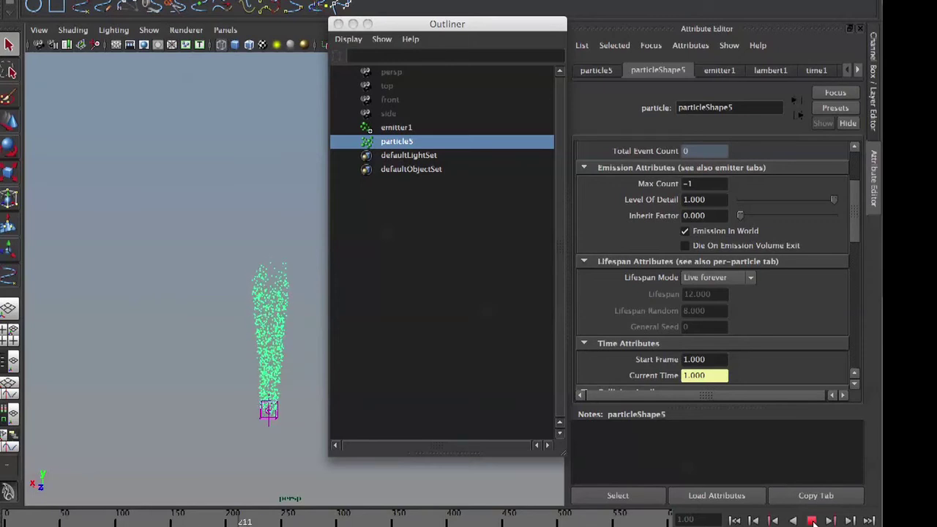
pyautogui.click(812, 520)
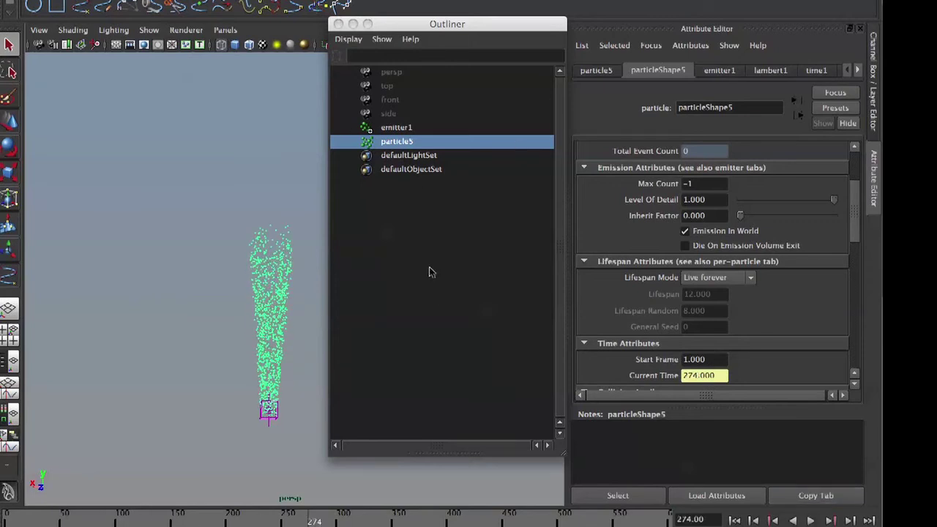
# Step: Add the attributes for the Points render type to particleShape5 and set Point Size to 4
pyautogui.press('f')
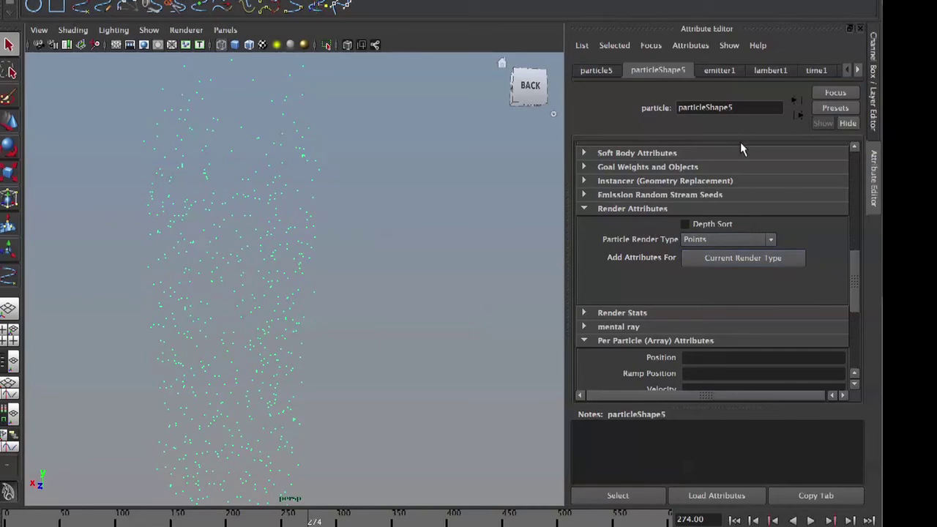
pyautogui.click(766, 262)
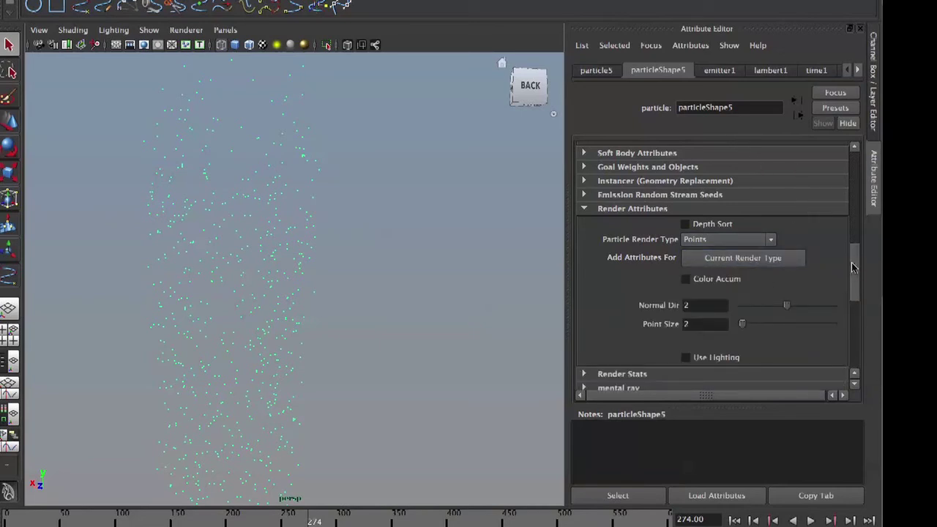
pyautogui.scroll(-3, 852, 269)
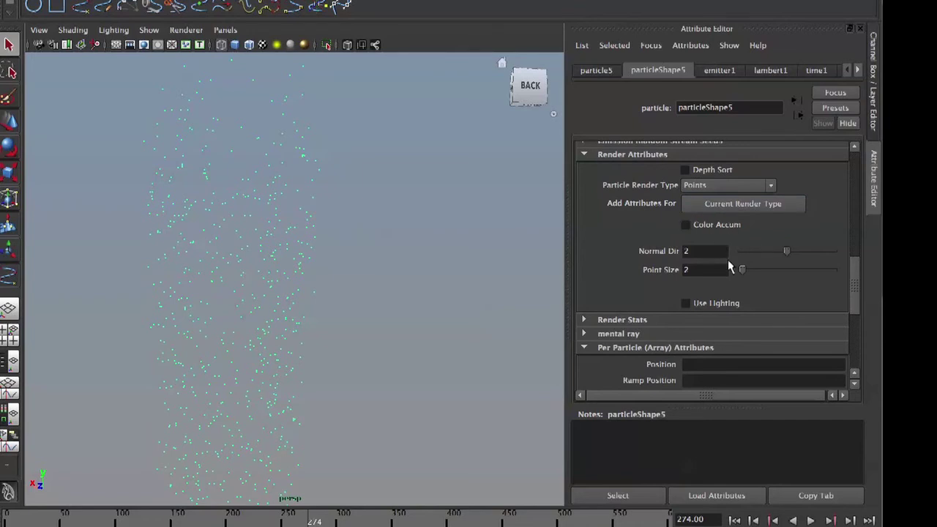
pyautogui.moveTo(744, 272)
pyautogui.mouseDown()
pyautogui.moveTo(788, 270)
pyautogui.moveTo(746, 273)
pyautogui.mouseUp()
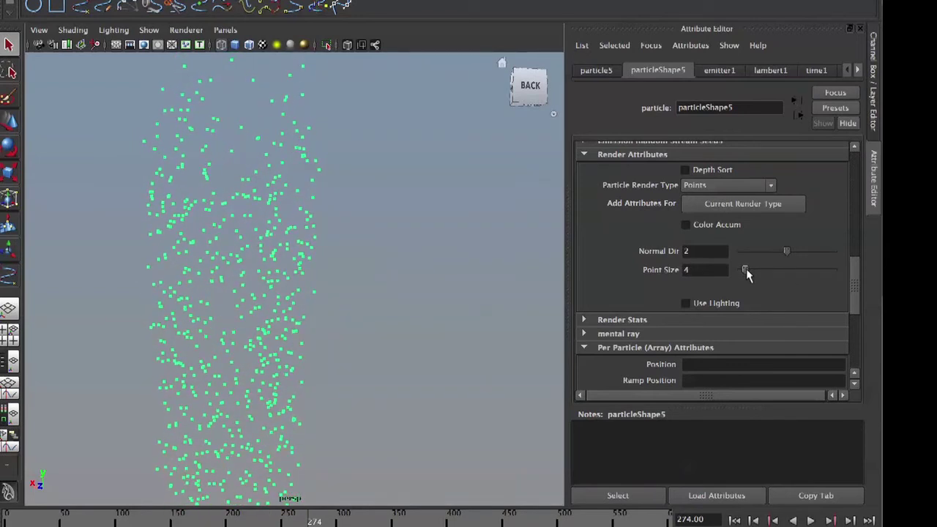
# Step: Change the Particle Render Type to MultiPoint and inspect the clustered particles from another angle
pyautogui.click(743, 186)
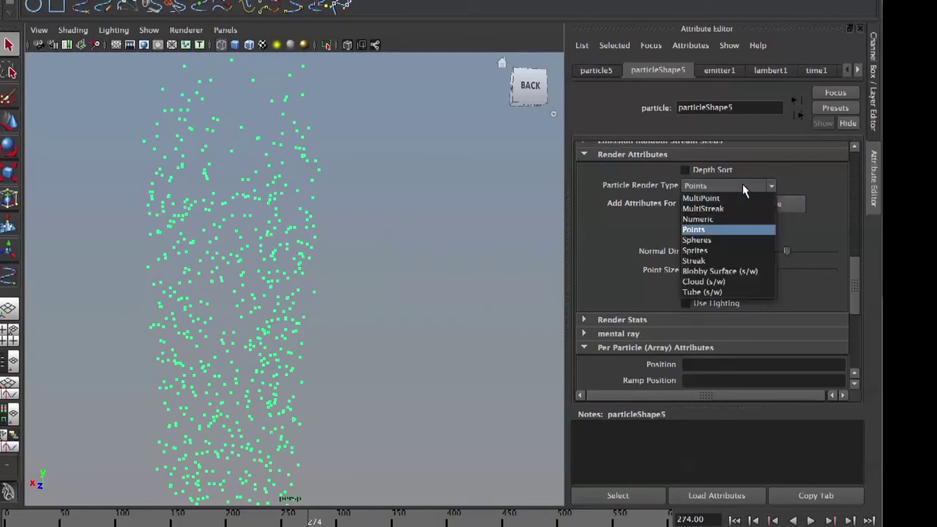
pyautogui.click(744, 199)
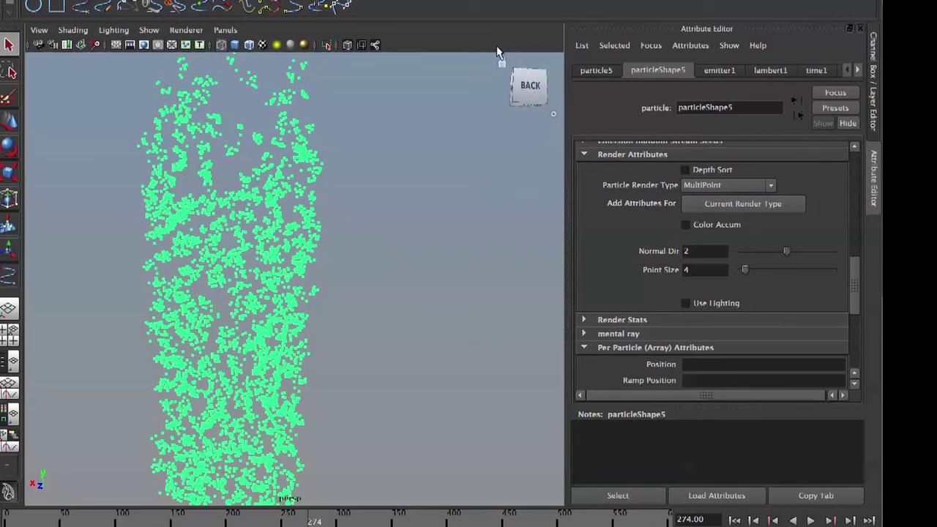
pyautogui.keyDown('alt'); pyautogui.moveTo(483, 172); pyautogui.dragTo(568, 285); pyautogui.keyUp('alt')
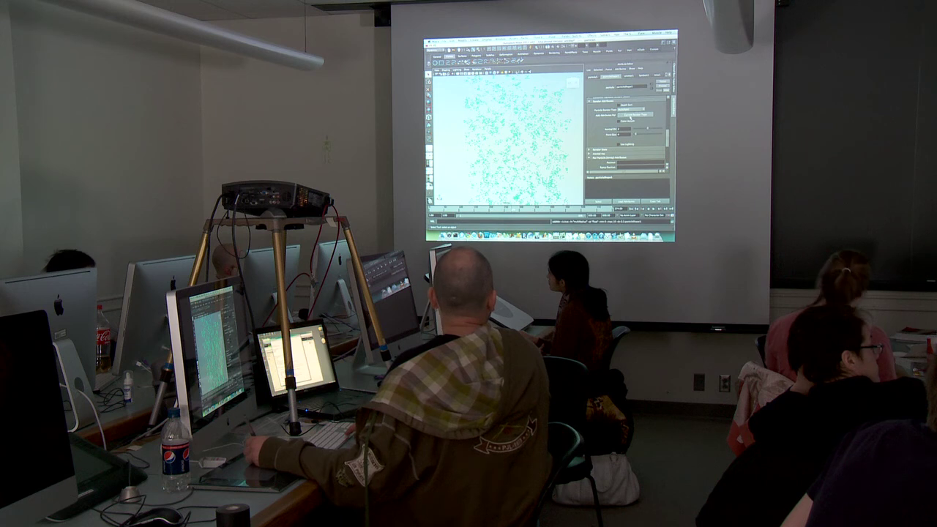
# Step: Add the MultiPoint attributes, play the simulation, and set Multi Count to 17 and Multi Radius to 10
pyautogui.click(632, 115)
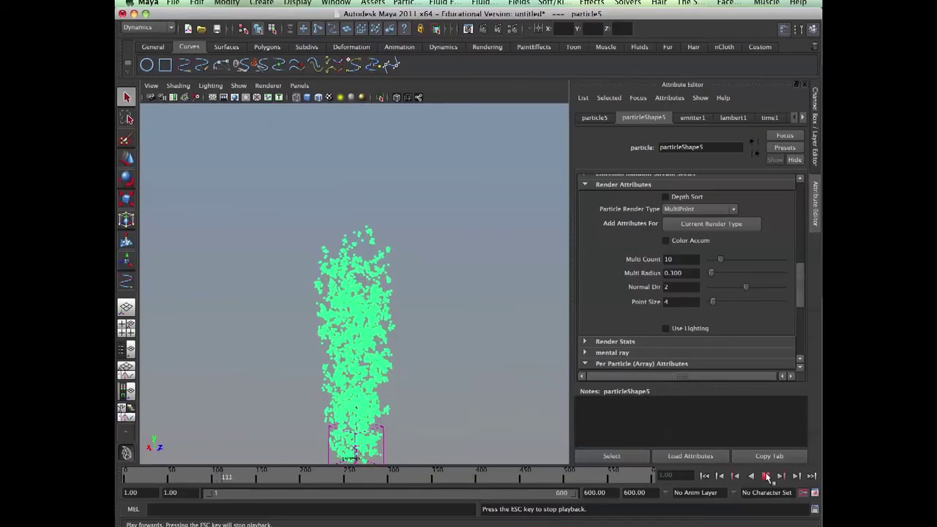
pyautogui.click(765, 476)
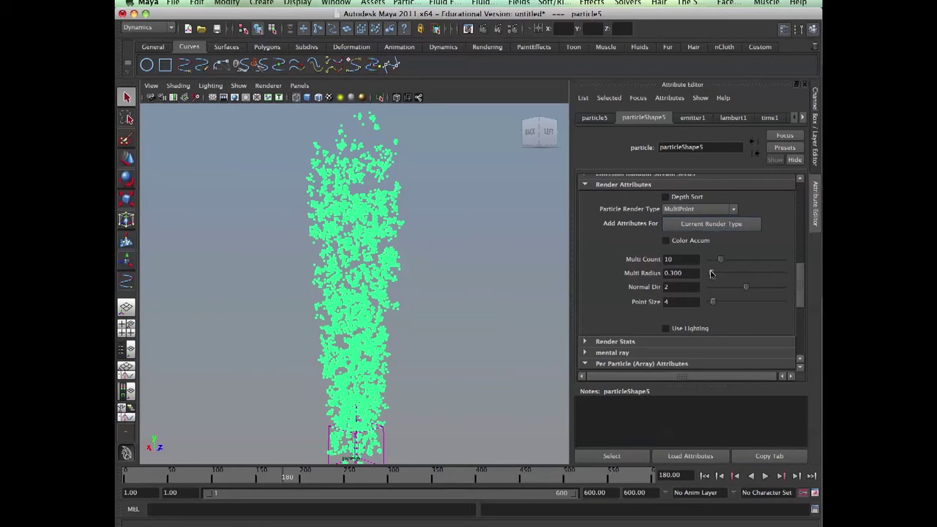
pyautogui.moveTo(711, 274); pyautogui.dragTo(789, 287)
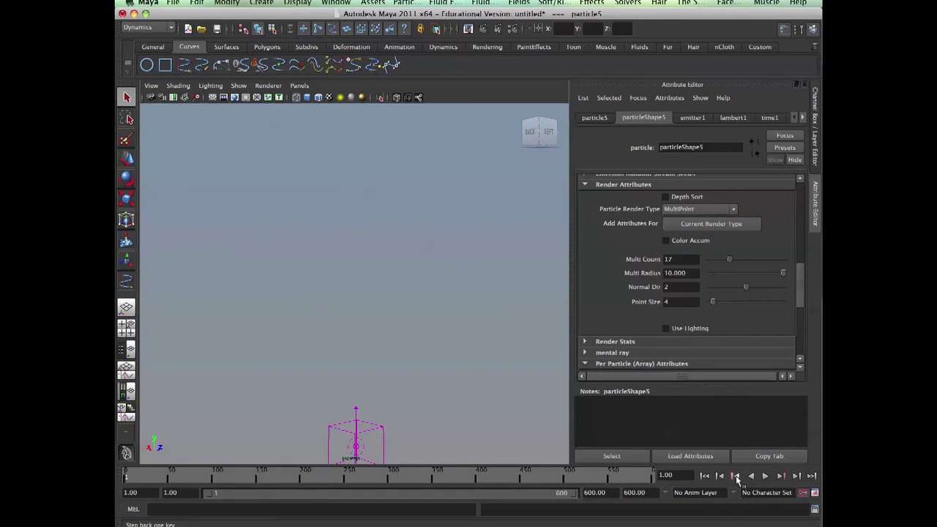
# Step: Change the Particle Render Type to Streak and play the simulation from the first frame
pyautogui.click(693, 209)
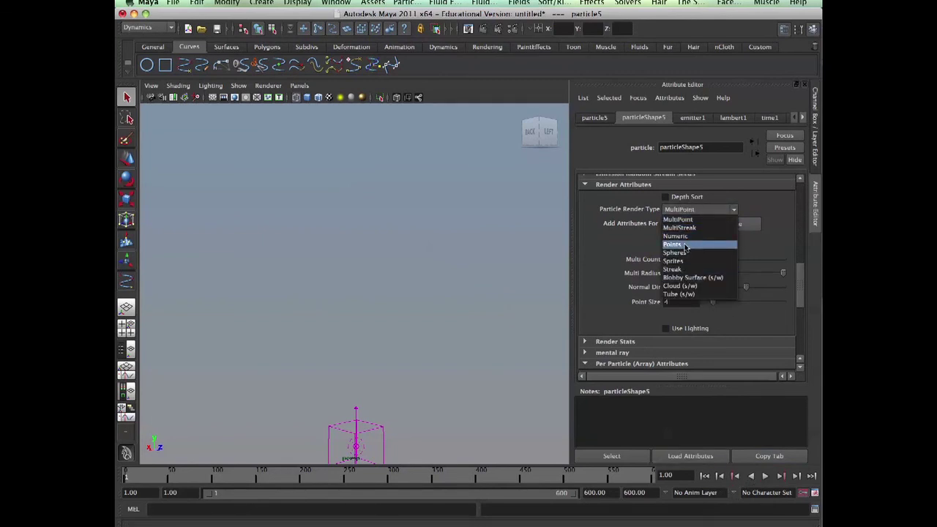
pyautogui.click(680, 270)
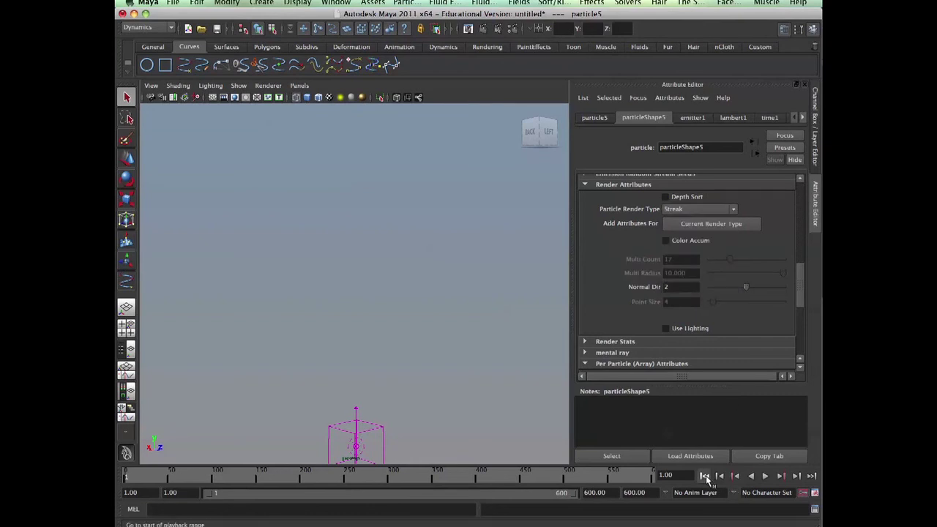
pyautogui.click(764, 476)
pyautogui.click(764, 475)
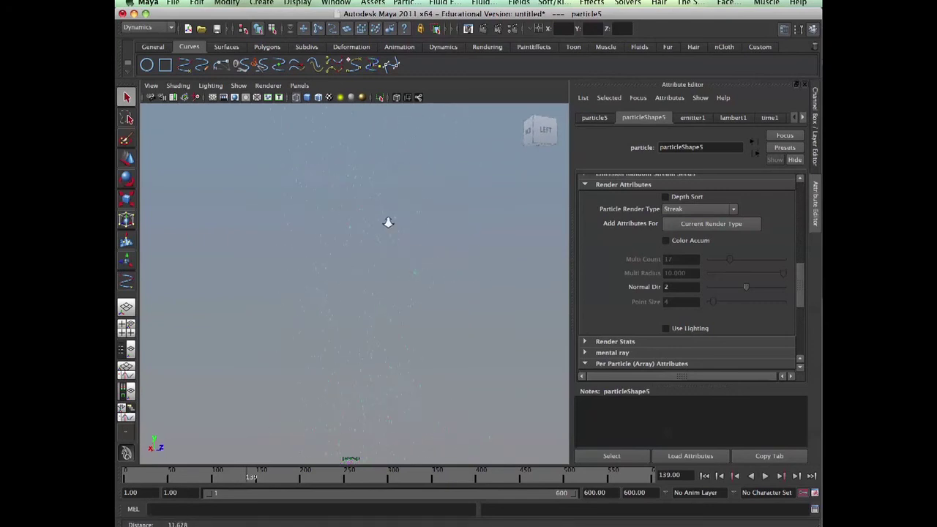
# Step: Add the Streak render type attributes and set Line Width to 5 and Tail Size to about 6.77
pyautogui.click(700, 227)
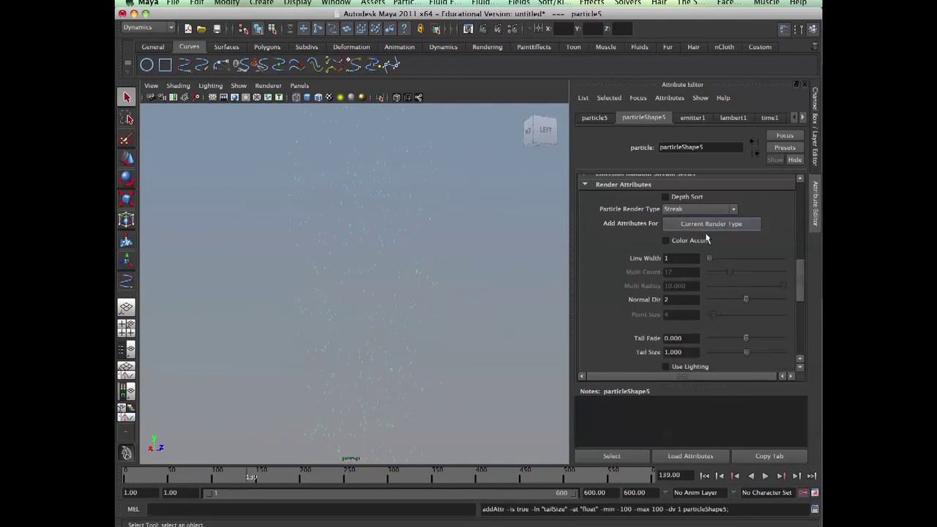
pyautogui.moveTo(709, 258); pyautogui.dragTo(712, 258)
pyautogui.moveTo(746, 355); pyautogui.dragTo(749, 355)
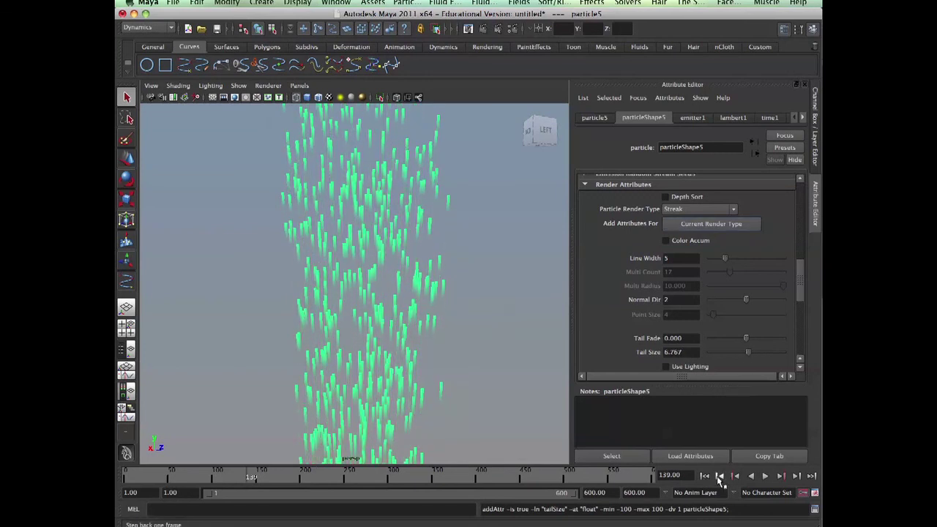
# Step: Replay the simulation from the first frame with the wider, longer streaks
pyautogui.click(705, 476)
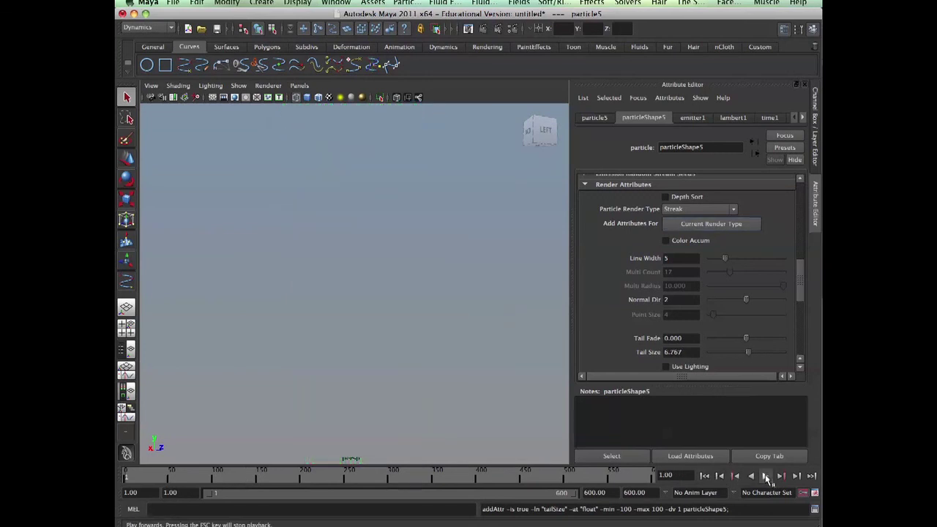
pyautogui.click(766, 476)
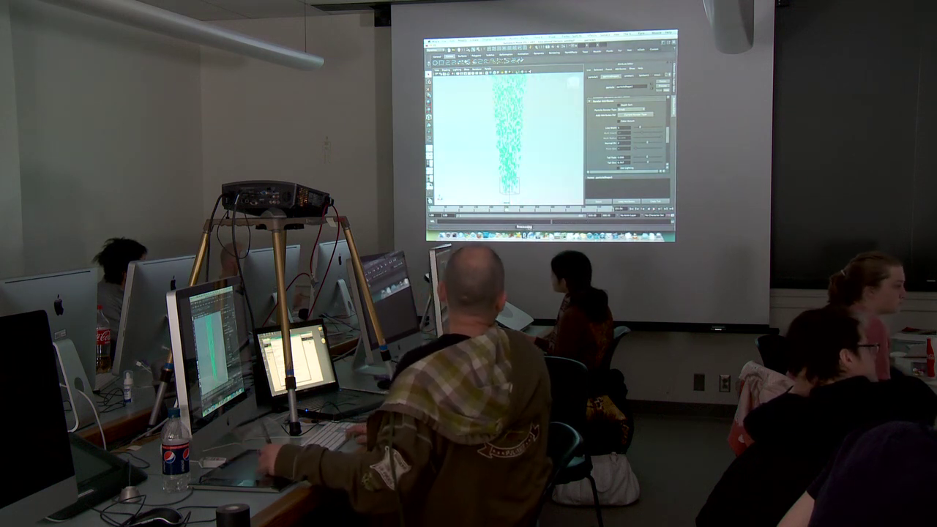
# Step: Switch to the web browser showing the Digital-Tutors home page
pyautogui.click(479, 235)
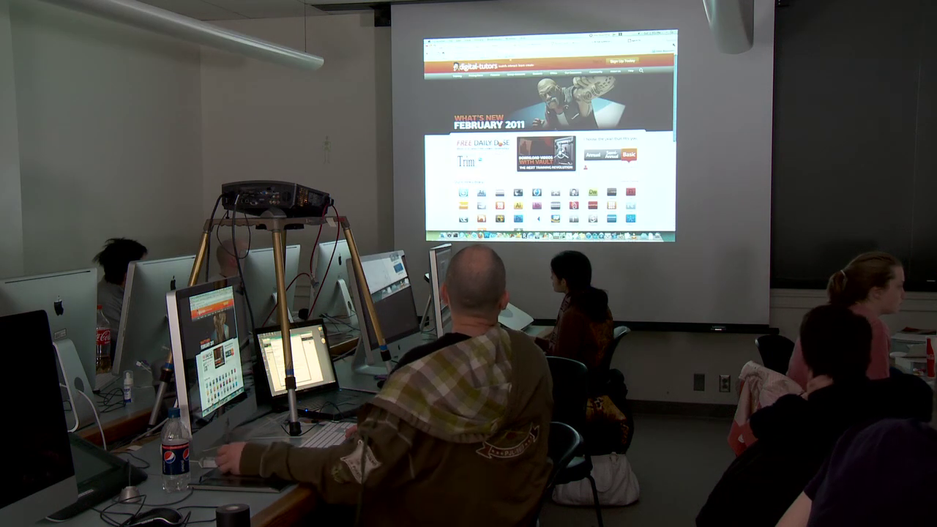